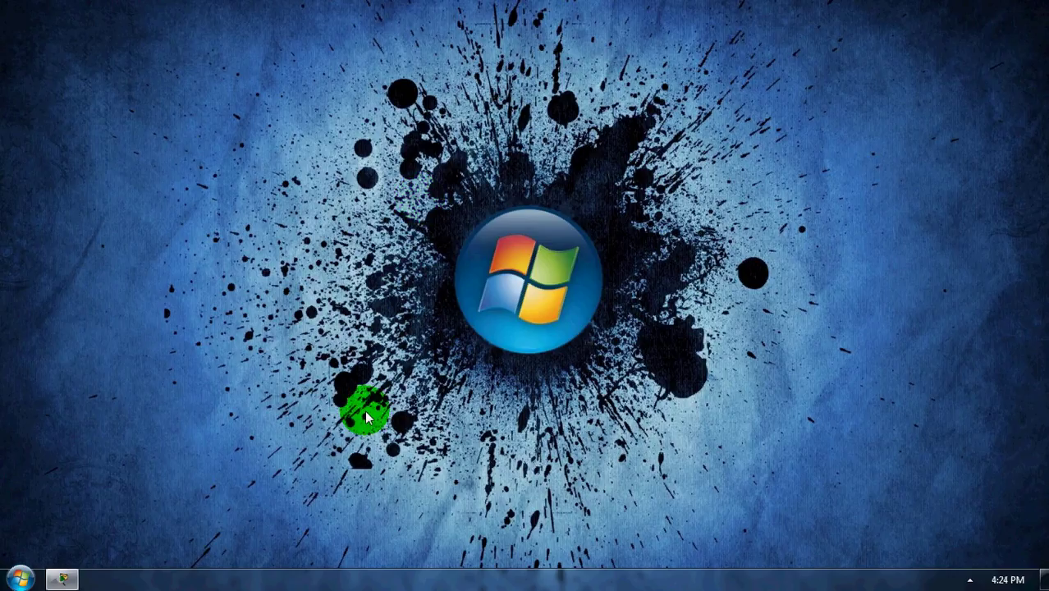
# - Bring Packet Tracer back up and open the router's command-line console
pyautogui.click(66, 581)
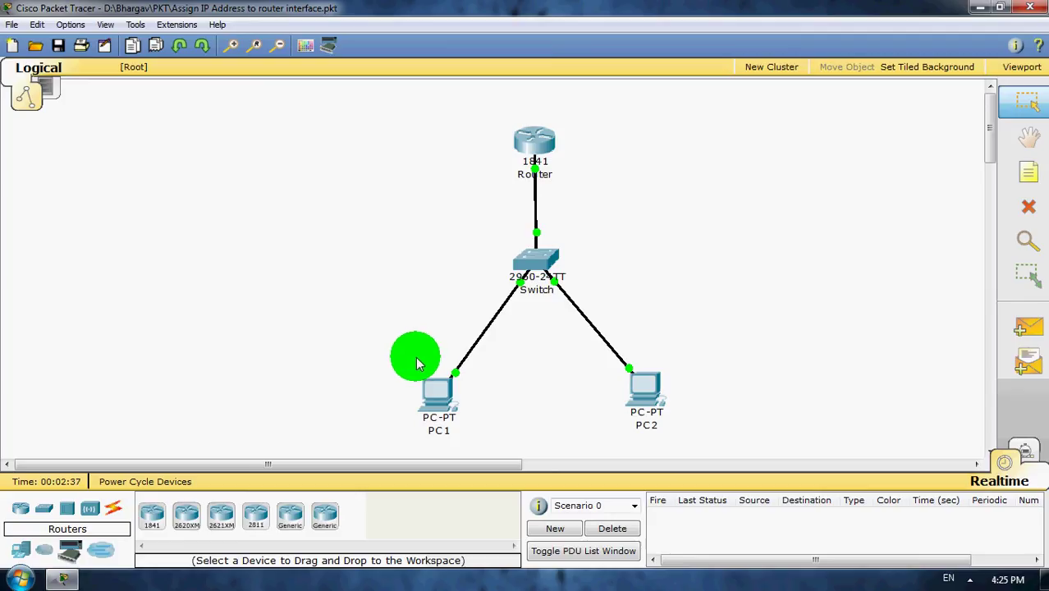
pyautogui.click(532, 144)
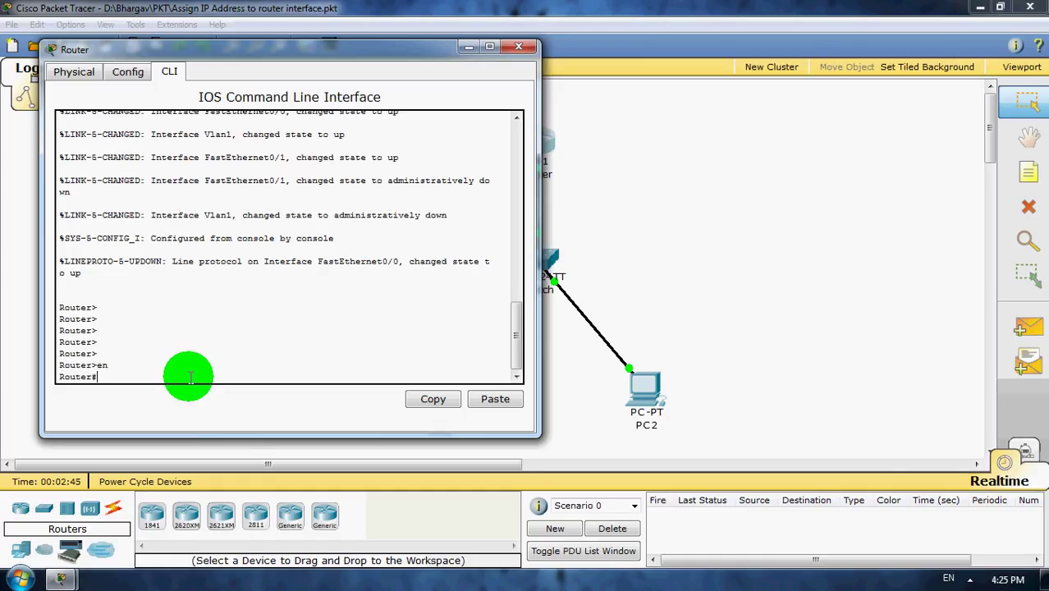
# - Enter global configuration mode and select vty lines 0 4
pyautogui.write('config')
pyautogui.press('Tab')
pyautogui.write('t')
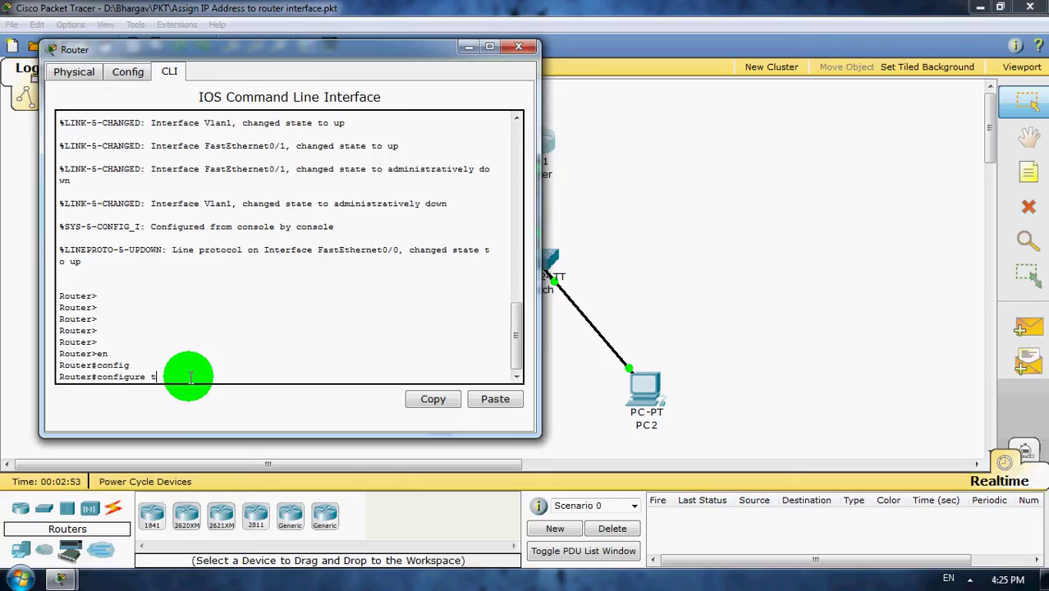
pyautogui.press('Tab')
pyautogui.press('Return')
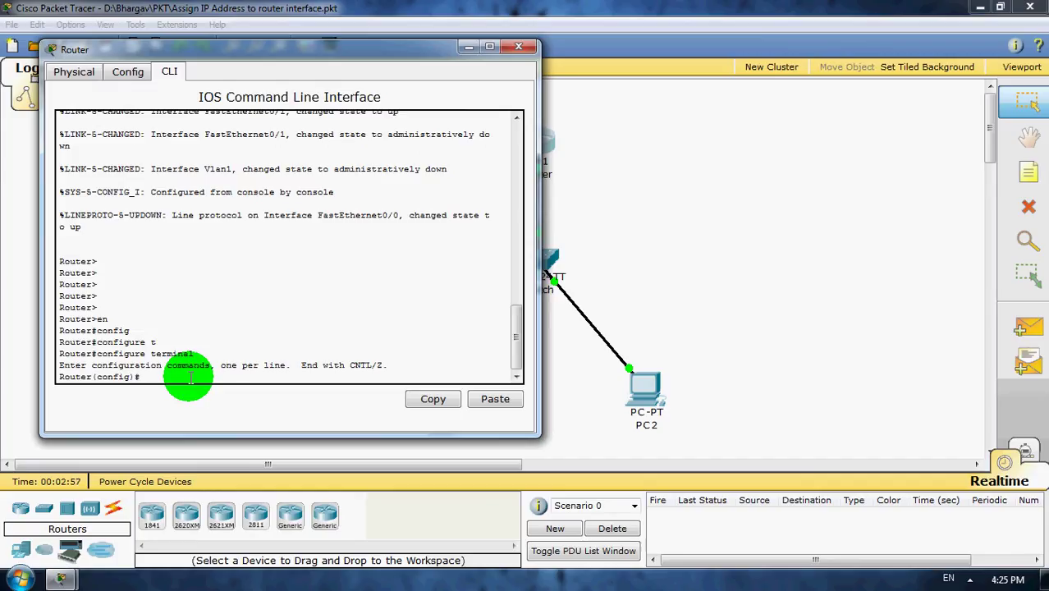
pyautogui.write('line')
pyautogui.press('Tab')
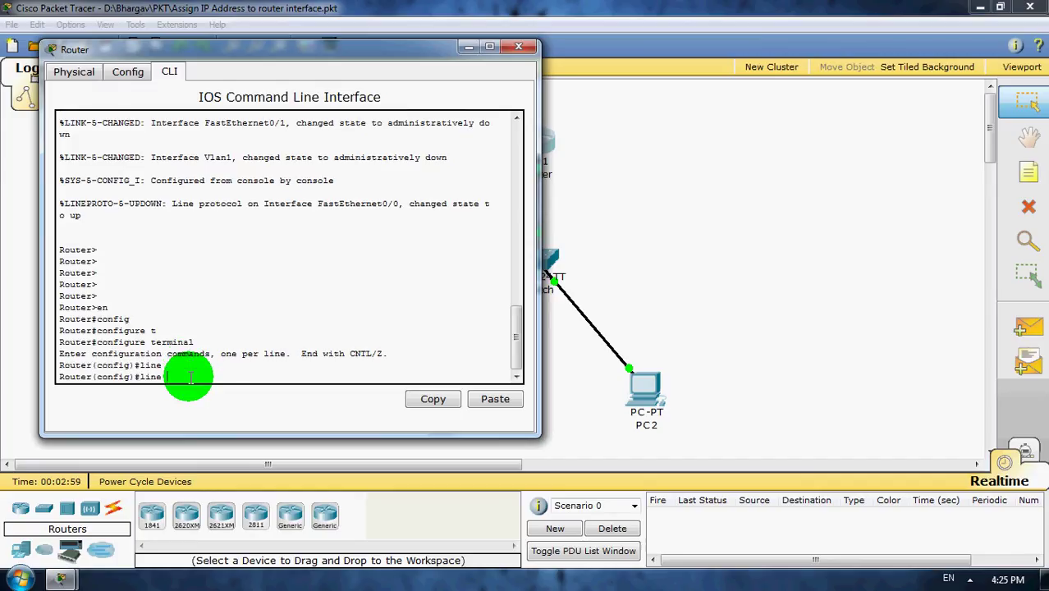
pyautogui.write('vt')
pyautogui.press('Tab')
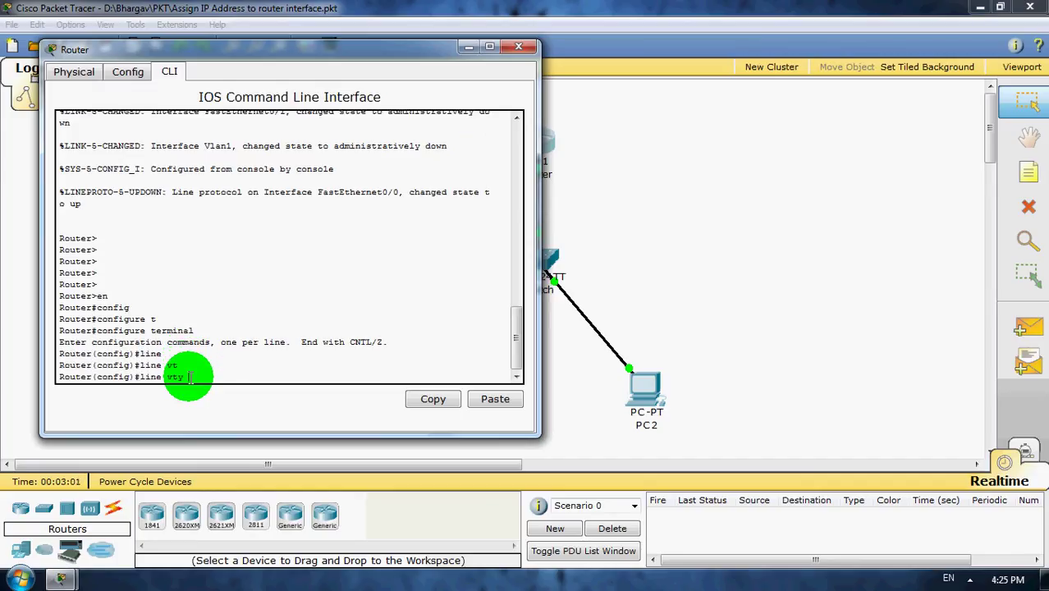
pyautogui.write('0 4')
pyautogui.press('Return')
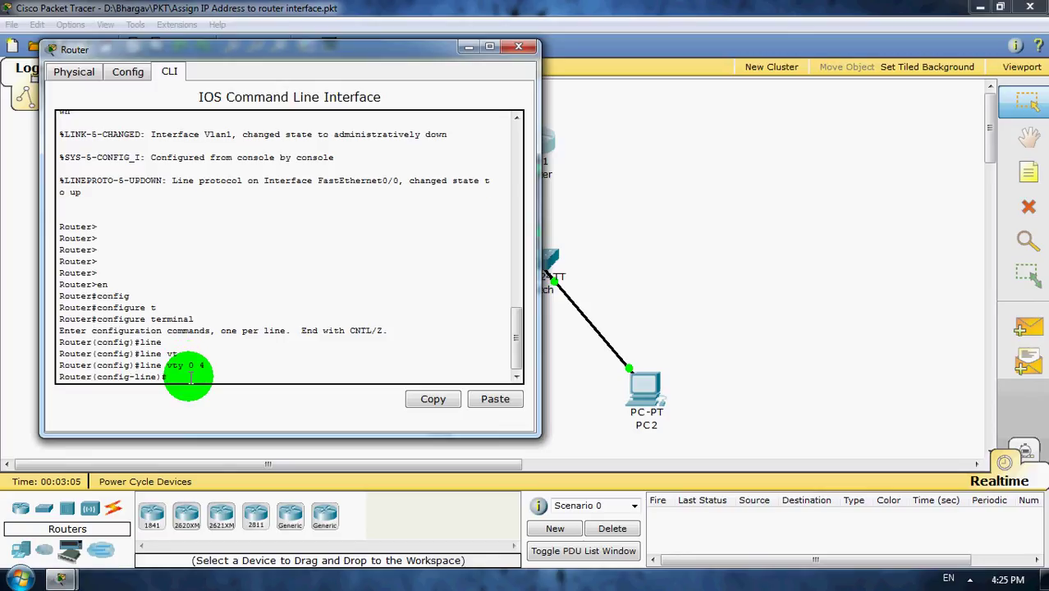
# - Set the vty lines to 'login local' and give them a line password
pyautogui.write('locg')
pyautogui.press('Tab')
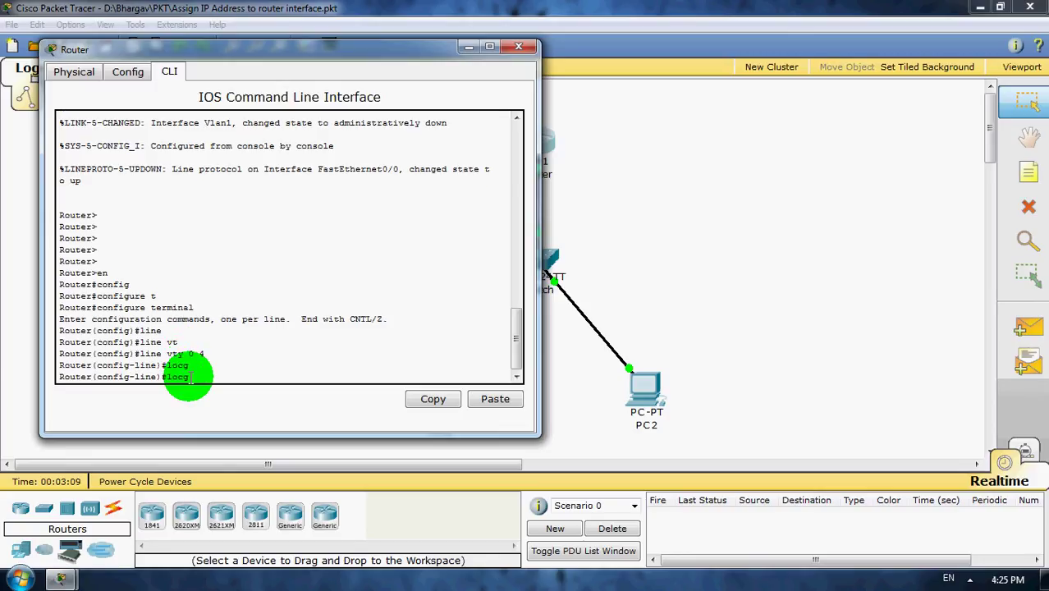
pyautogui.press('BackSpace')
pyautogui.press('BackSpace')
pyautogui.write('gi')
pyautogui.press('Tab')
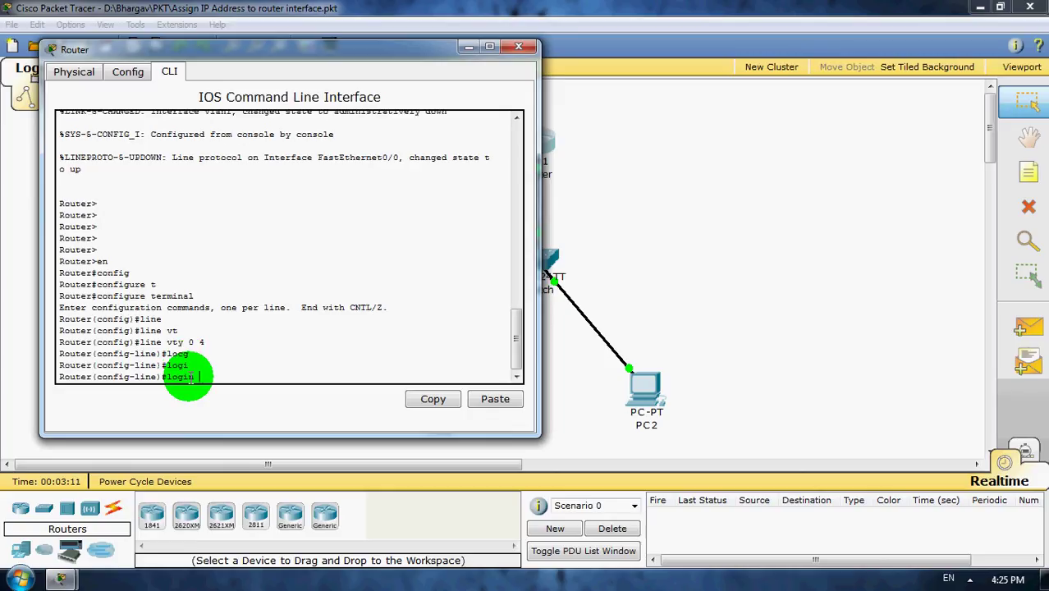
pyautogui.write('loc')
pyautogui.press('Tab')
pyautogui.press('Return')
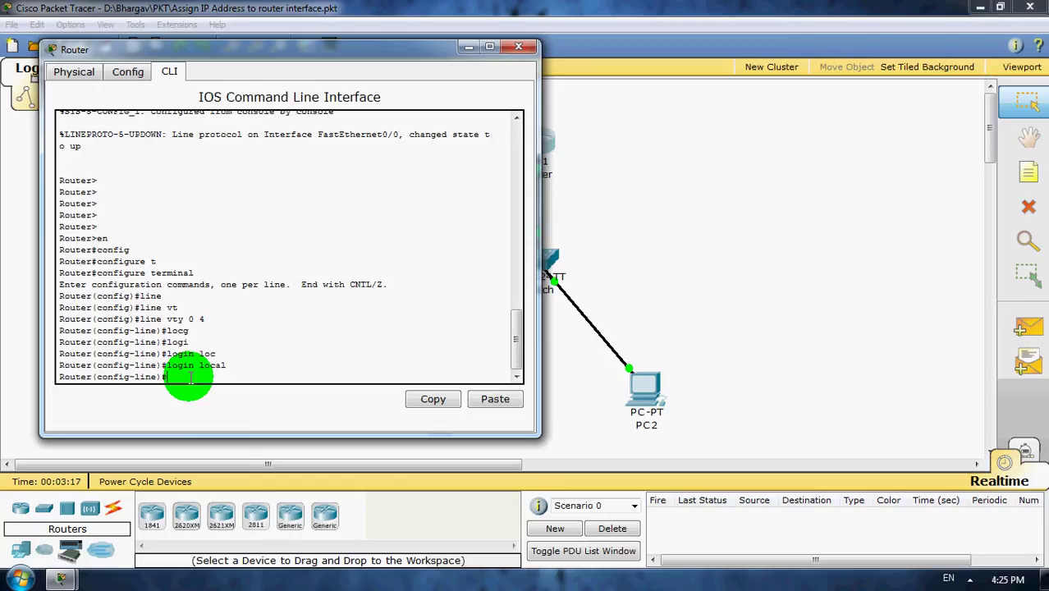
pyautogui.write('pa')
pyautogui.press('Tab')
pyautogui.write('s')
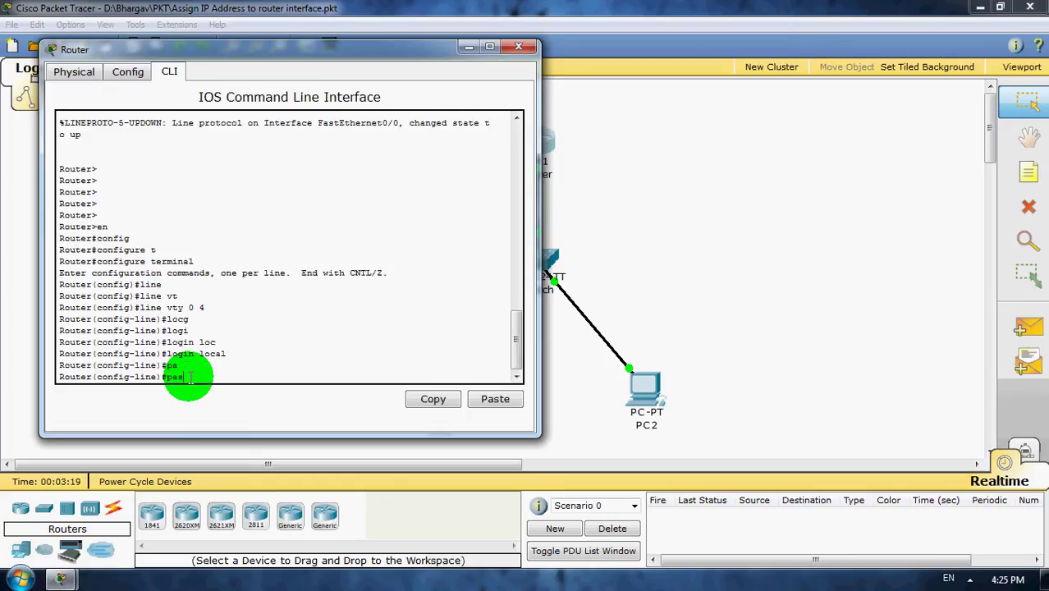
pyautogui.press('Tab')
pyautogui.write('c')
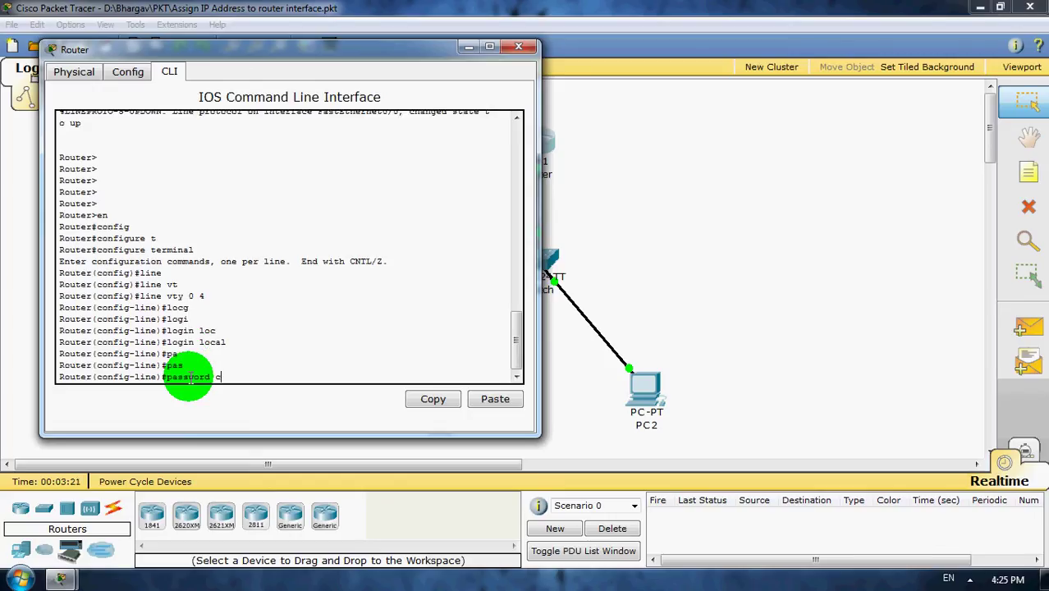
pyautogui.write('isco123')
pyautogui.press('BackSpace')
pyautogui.press('BackSpace')
pyautogui.press('BackSpace')
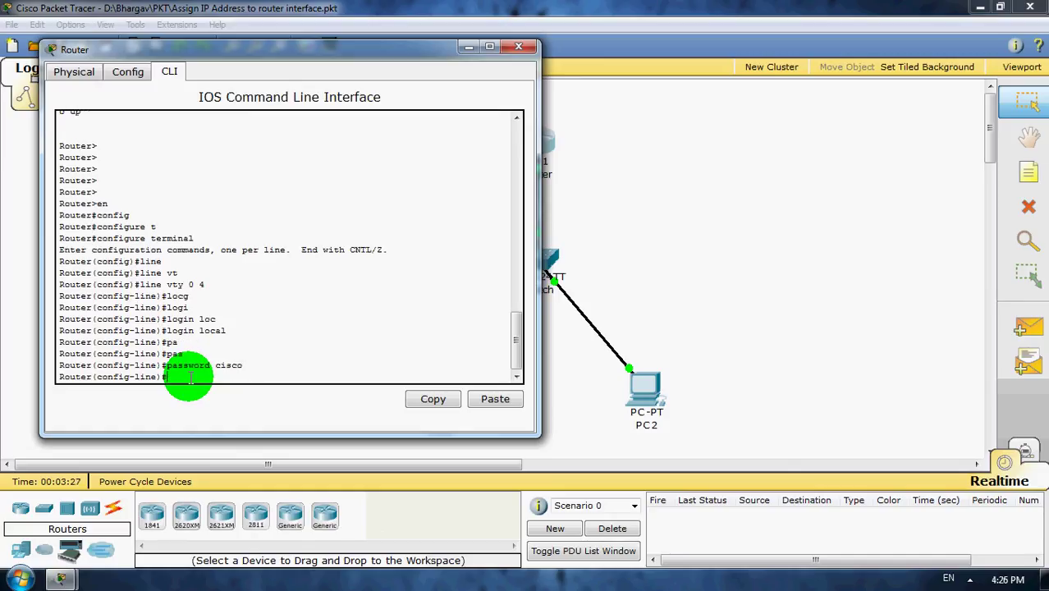
pyautogui.press('Return')
# - Leave line configuration and create local user 'cisco' at privilege 4 with a password
pyautogui.write('exit')
pyautogui.press('Return')
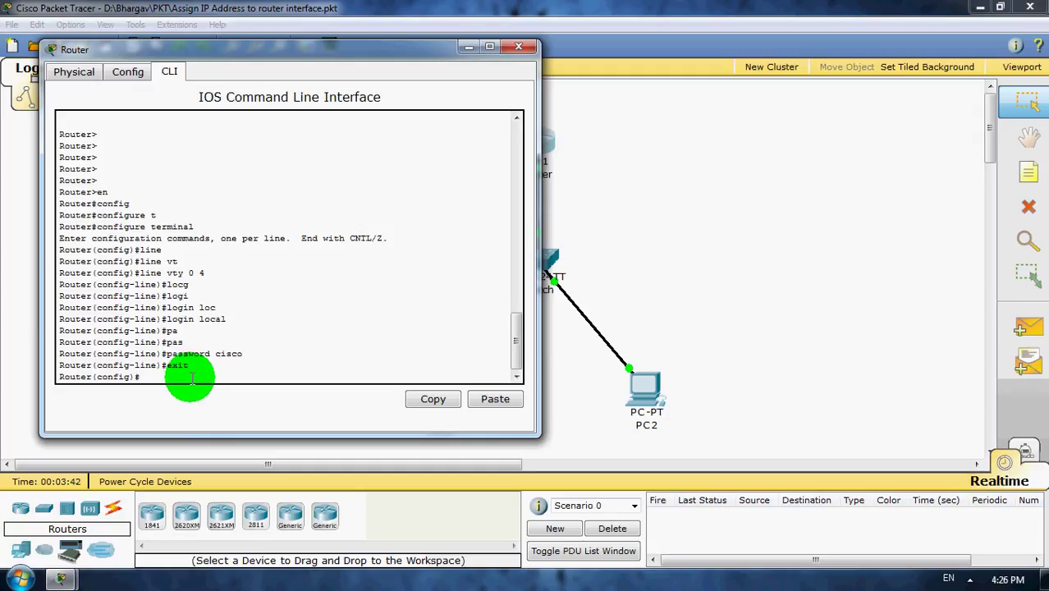
pyautogui.write('sue')
pyautogui.press('Tab')
pyautogui.press('BackSpace')
pyautogui.press('BackSpace')
pyautogui.press('BackSpace')
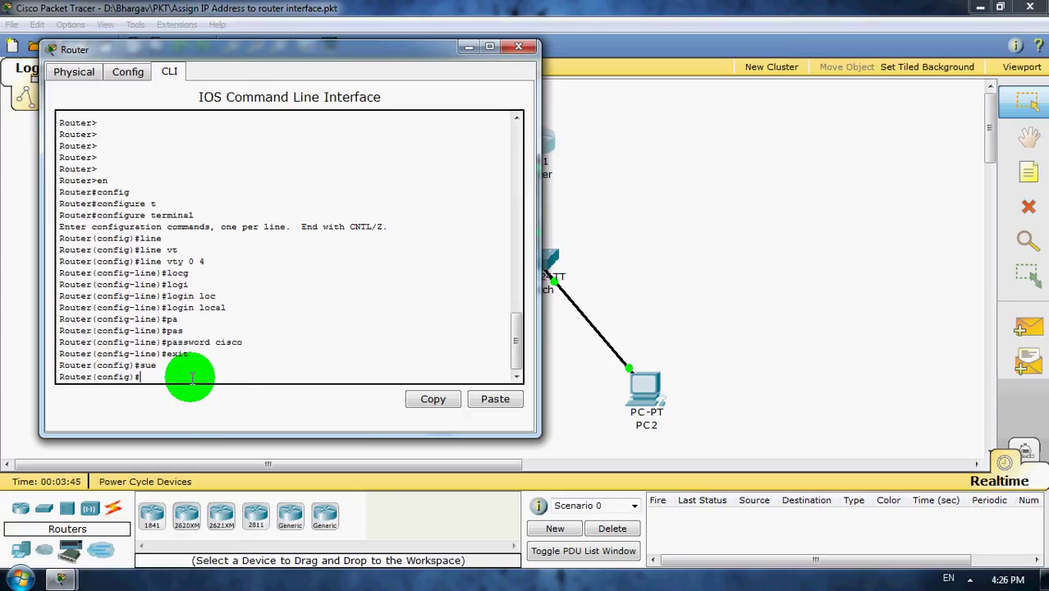
pyautogui.write('user')
pyautogui.press('Tab')
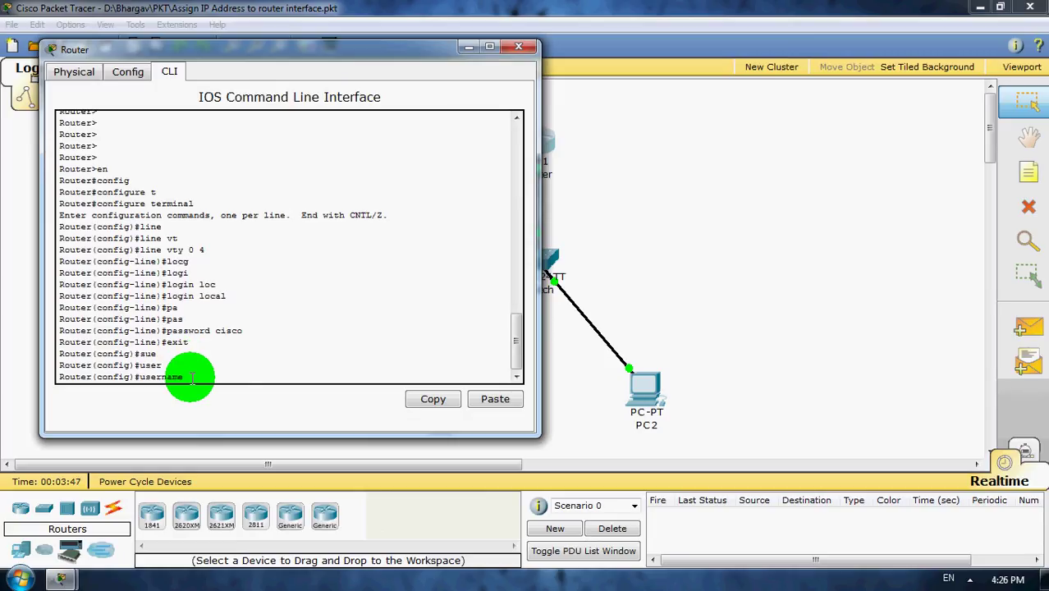
pyautogui.write('cisco priv')
pyautogui.press('Tab')
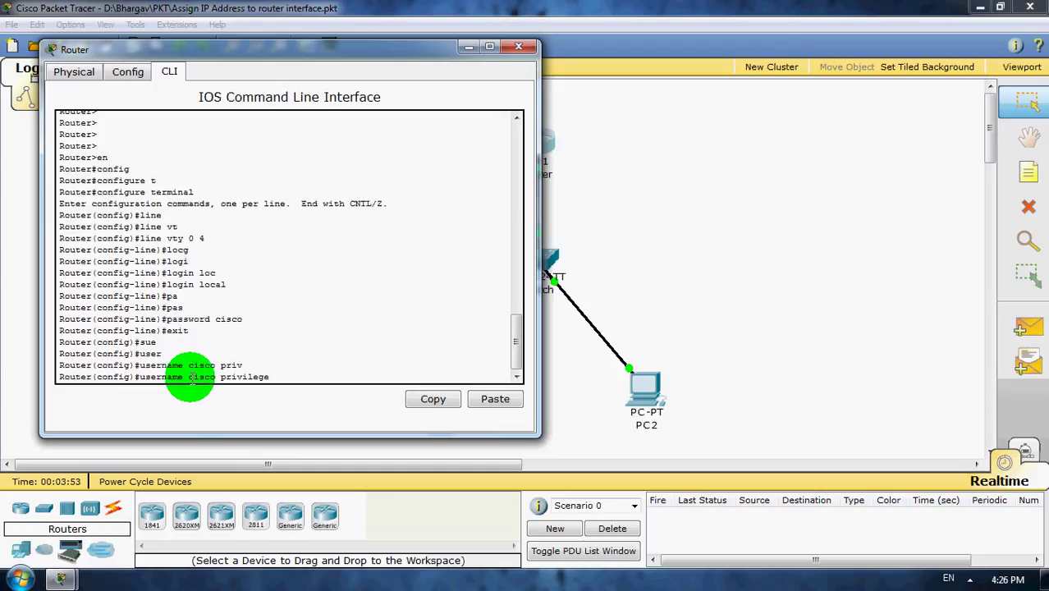
pyautogui.write('4 pa')
pyautogui.press('Tab')
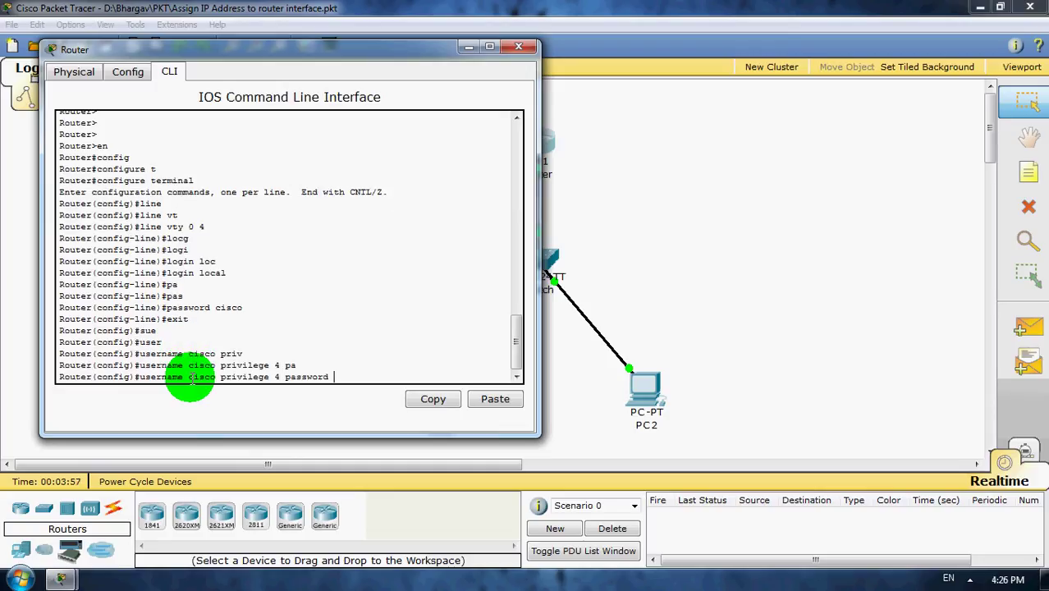
pyautogui.write('cisco')
pyautogui.press('Return')
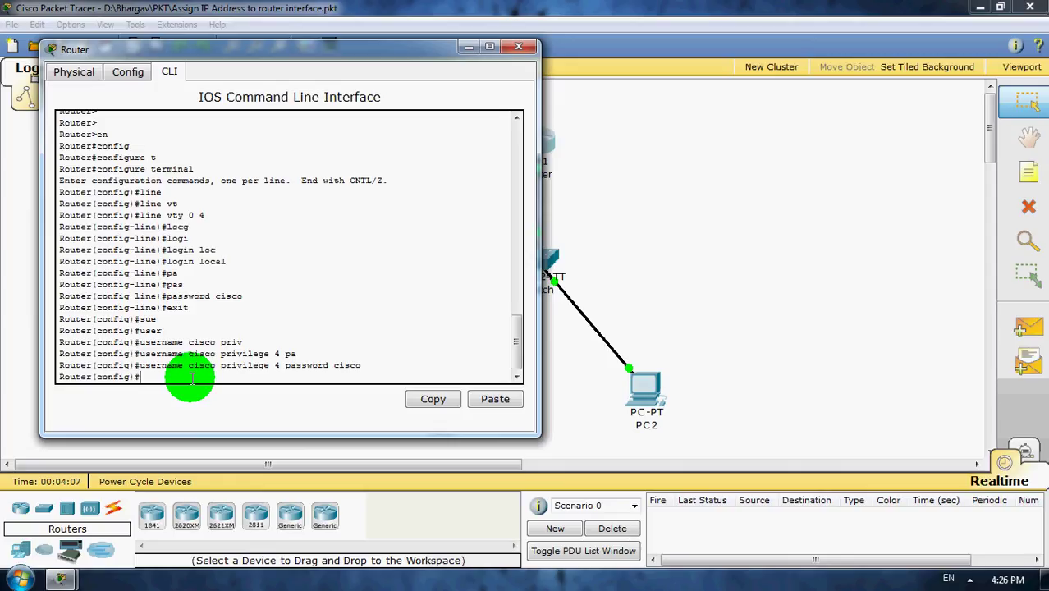
# - Return to privileged mode and save the running configuration with 'wr'
pyautogui.write('end')
pyautogui.press('Return')
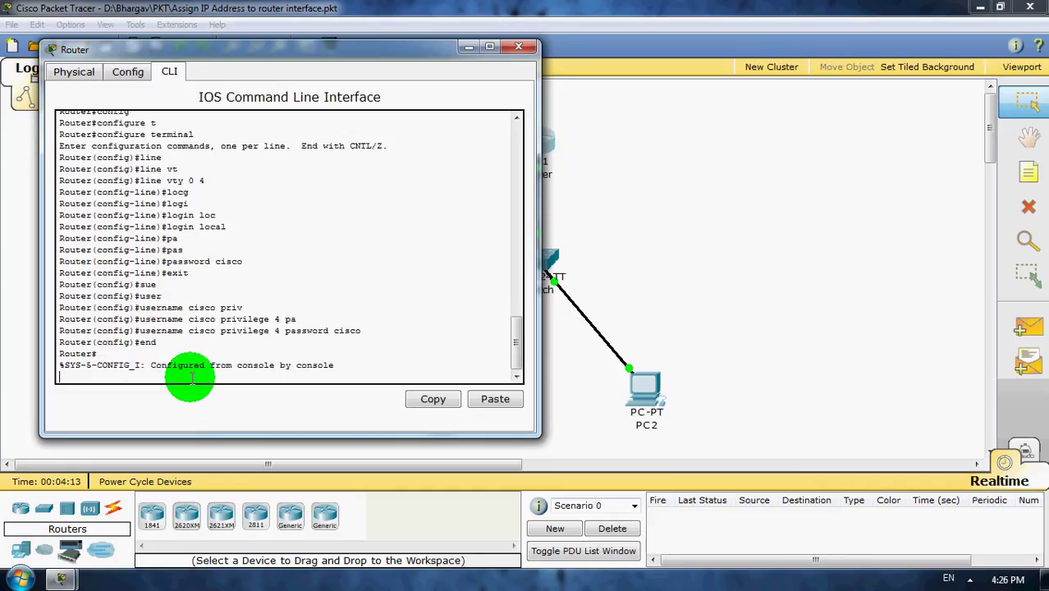
pyautogui.press('Return')
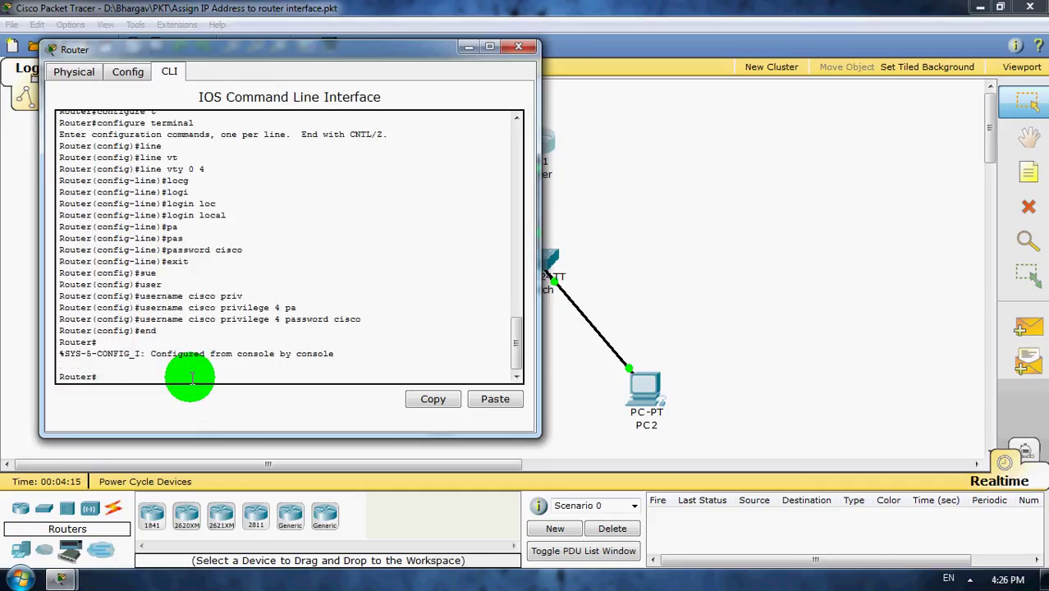
pyautogui.write('wr')
pyautogui.press('Return')
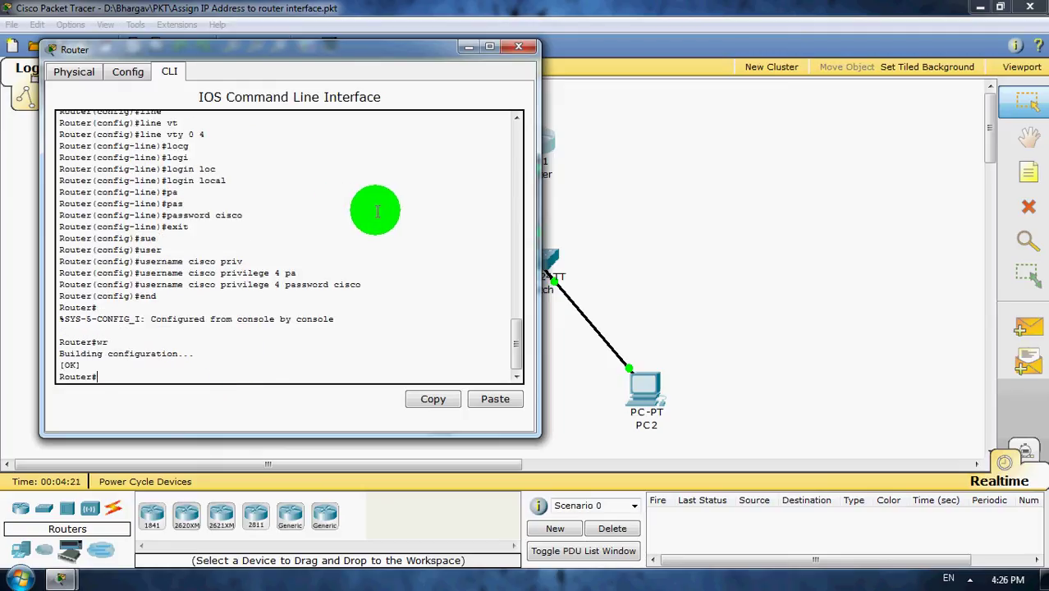
# - From PC1's Command Prompt, telnet to 192.168.1.1 and log in as user 'cisco'
pyautogui.click(464, 47)
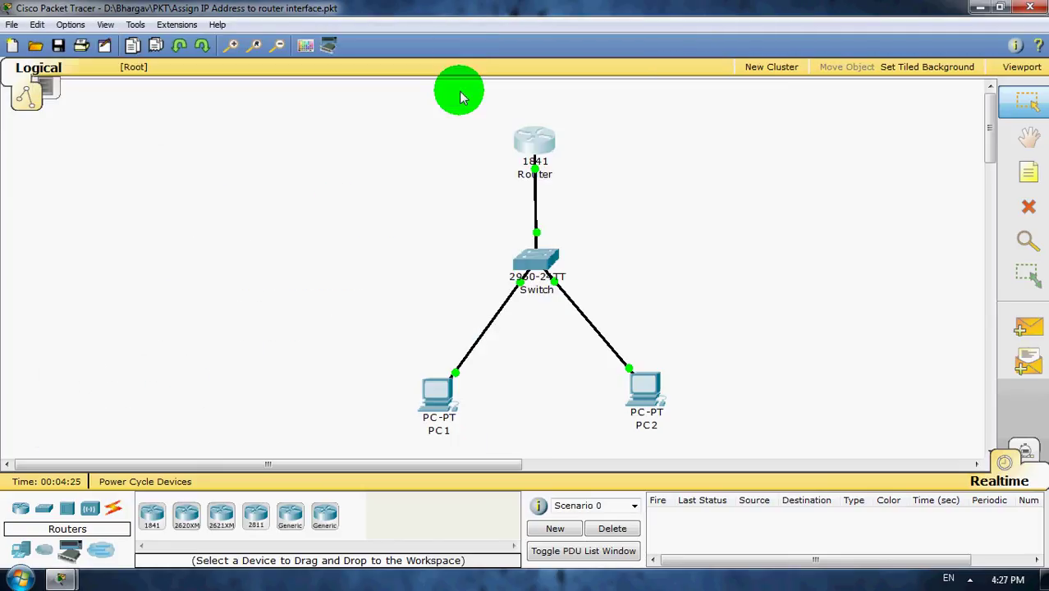
pyautogui.click(446, 435)
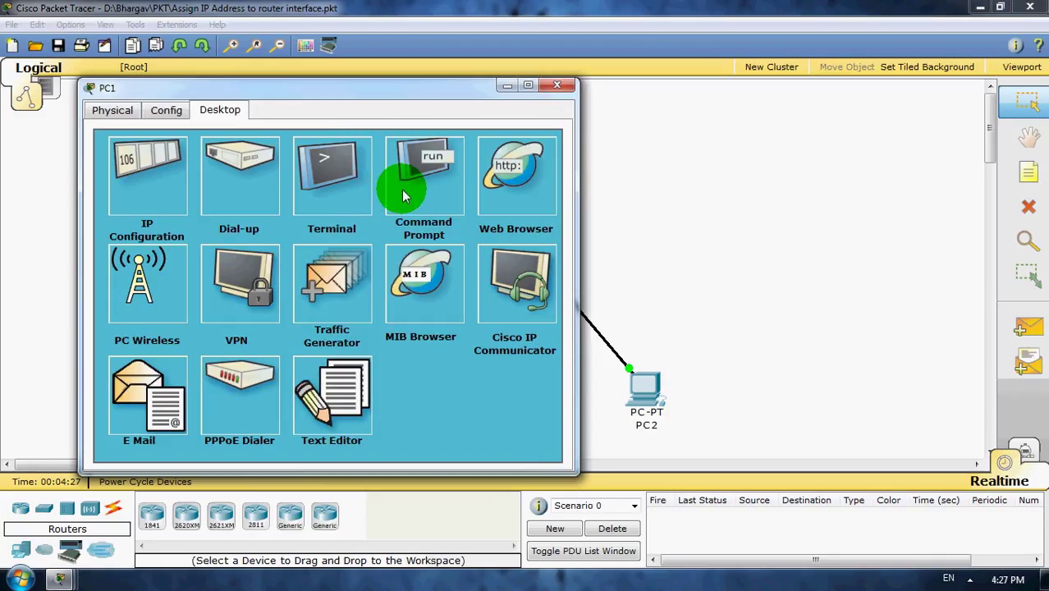
pyautogui.click(417, 201)
pyautogui.press('Up')
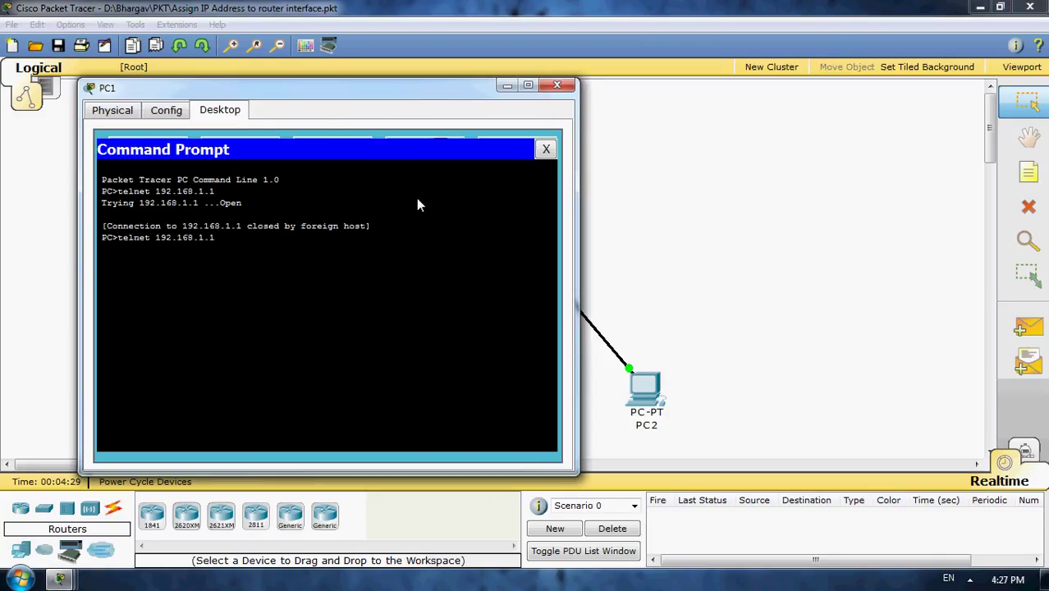
pyautogui.press('Return')
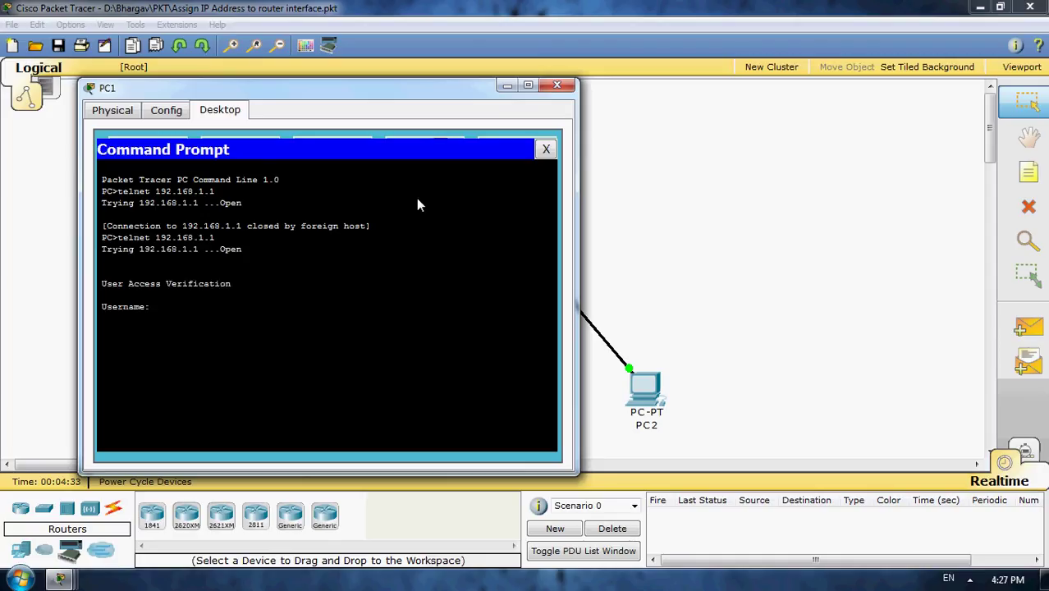
pyautogui.write('cisco')
pyautogui.press('Return')
pyautogui.press('Return')
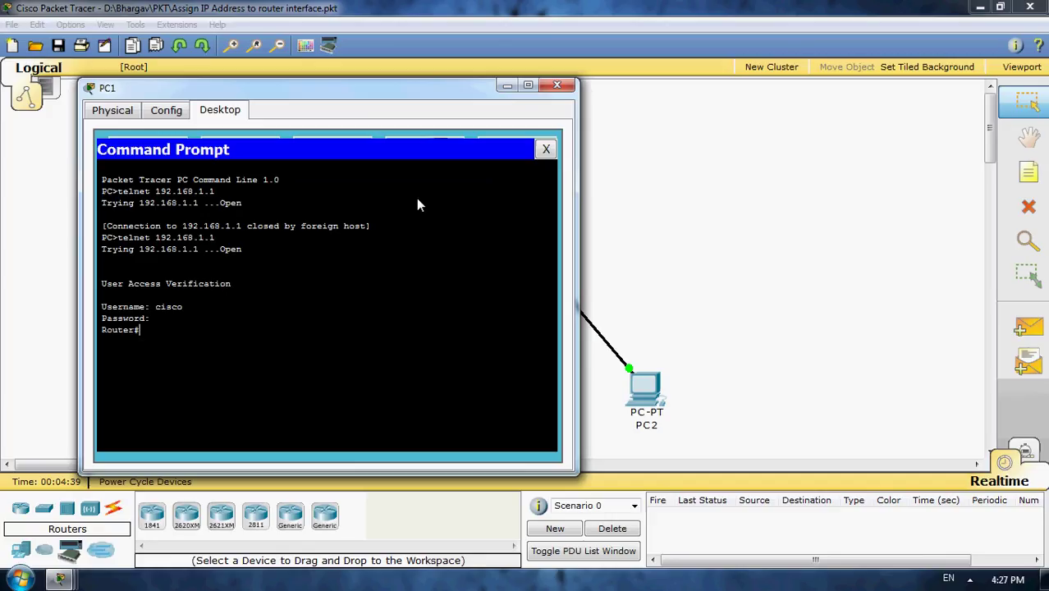
# - Run 'show ip interface brief' on the router over the telnet session
pyautogui.write('sho')
pyautogui.press('Tab')
pyautogui.write('ip')
pyautogui.press('Tab')
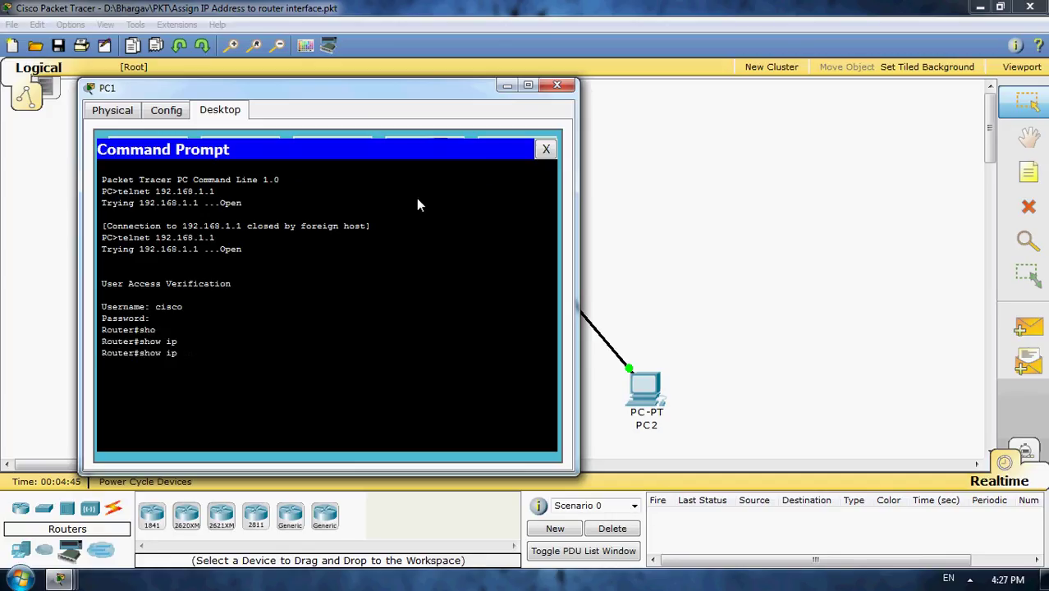
pyautogui.write('interface')
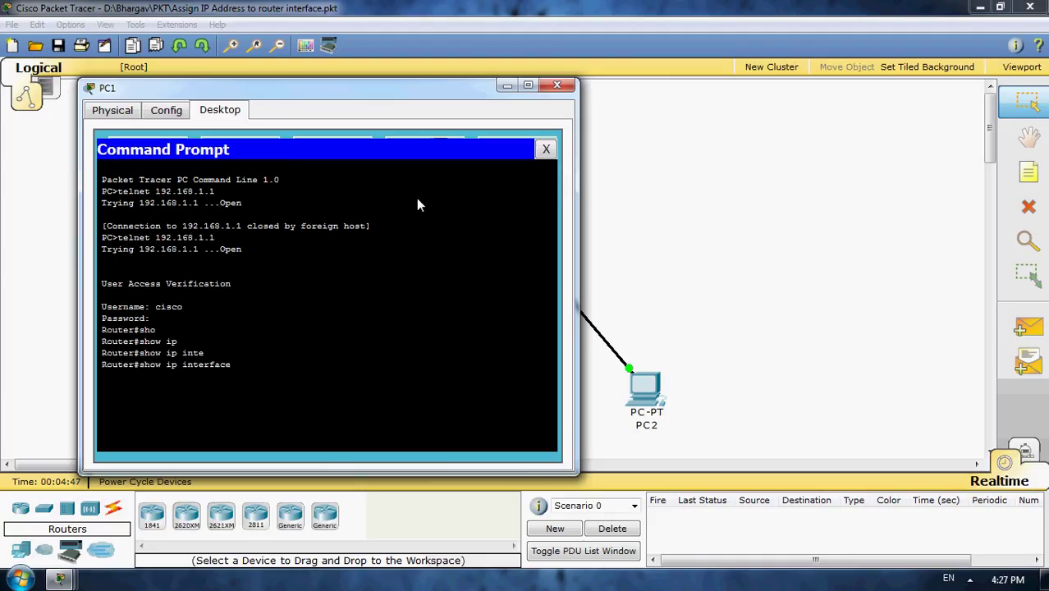
pyautogui.write('ri')
pyautogui.press('Tab')
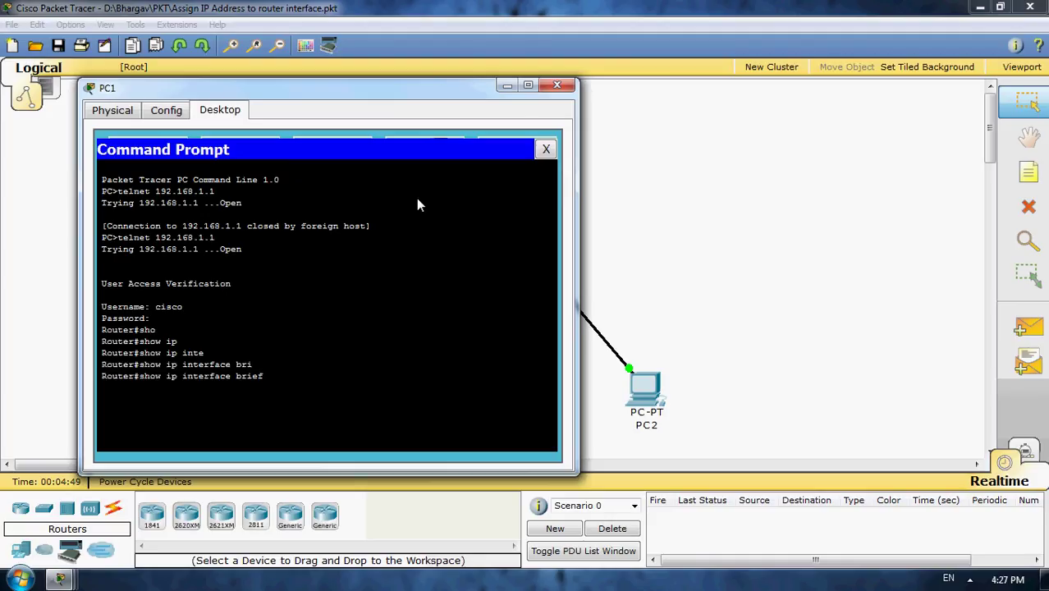
pyautogui.press('Return')
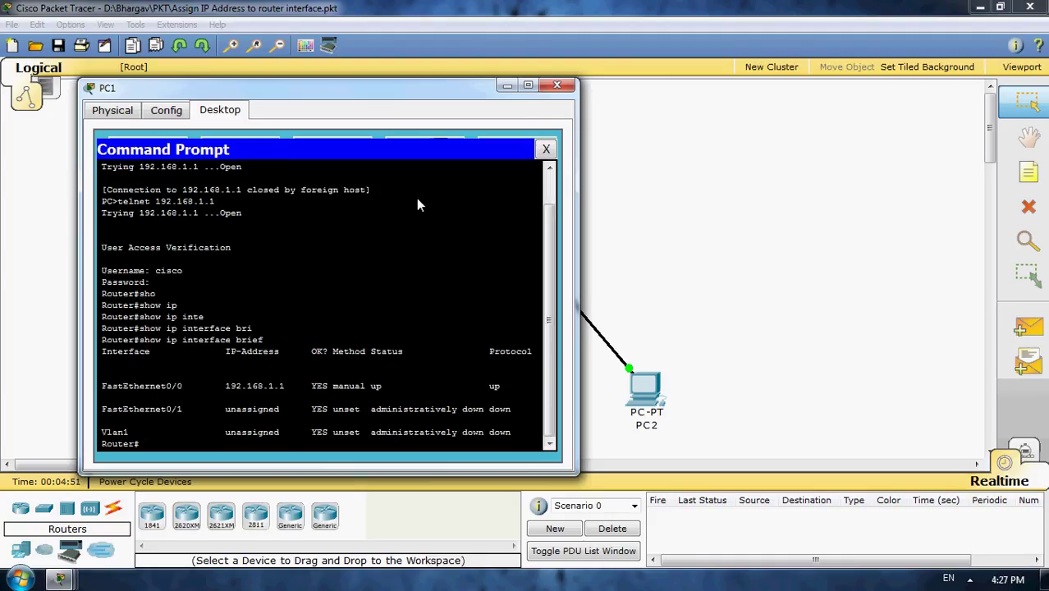
# - Highlight FastEthernet0/0's 192.168.1.1 address, then minimize PC1 and Packet Tracer
pyautogui.click(99, 391)
pyautogui.moveTo(226, 386); pyautogui.dragTo(286, 386)
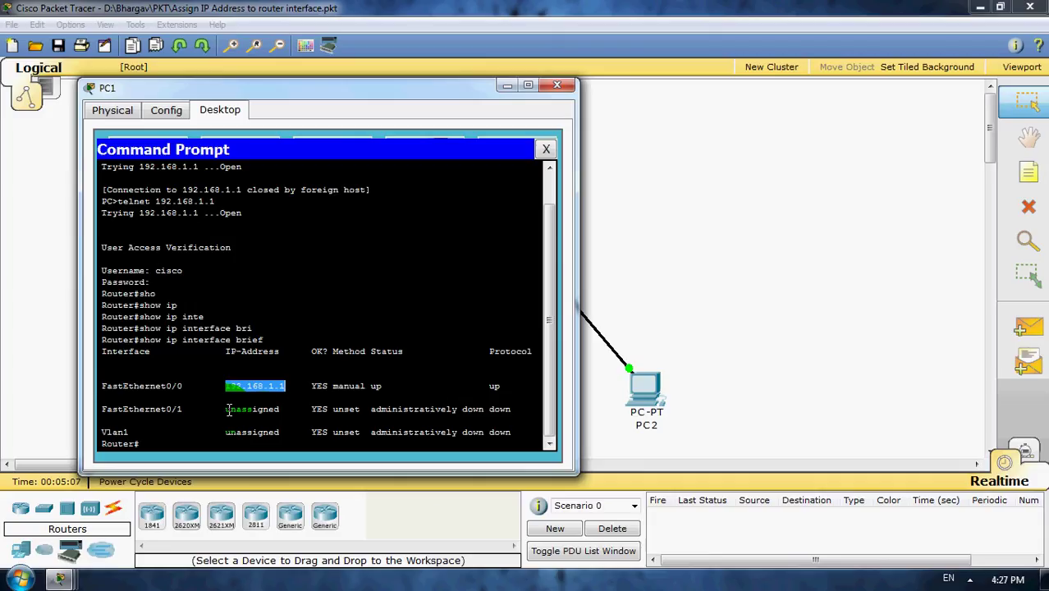
pyautogui.click(521, 104)
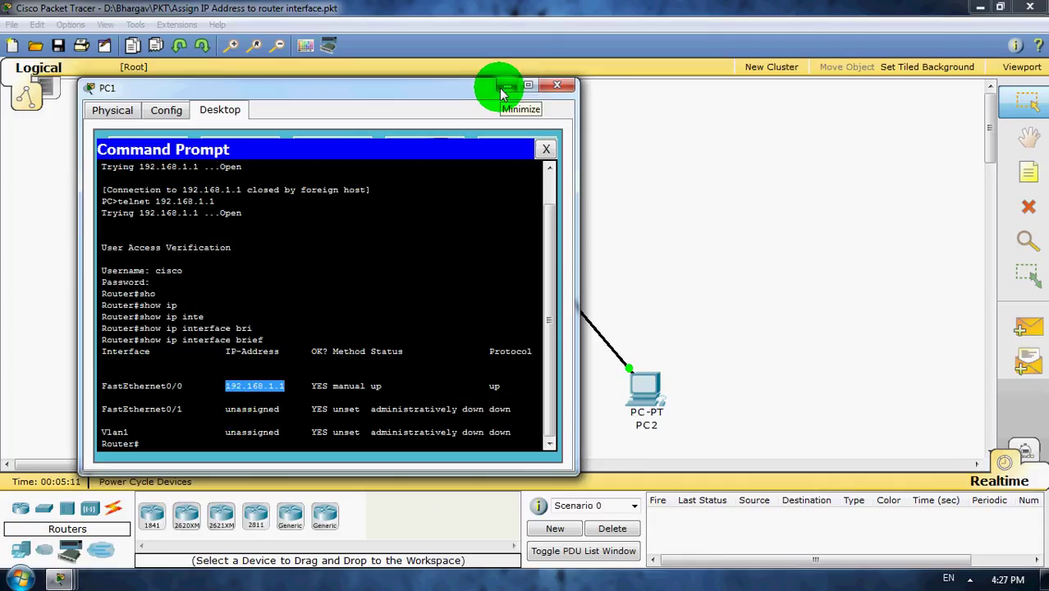
pyautogui.click(502, 87)
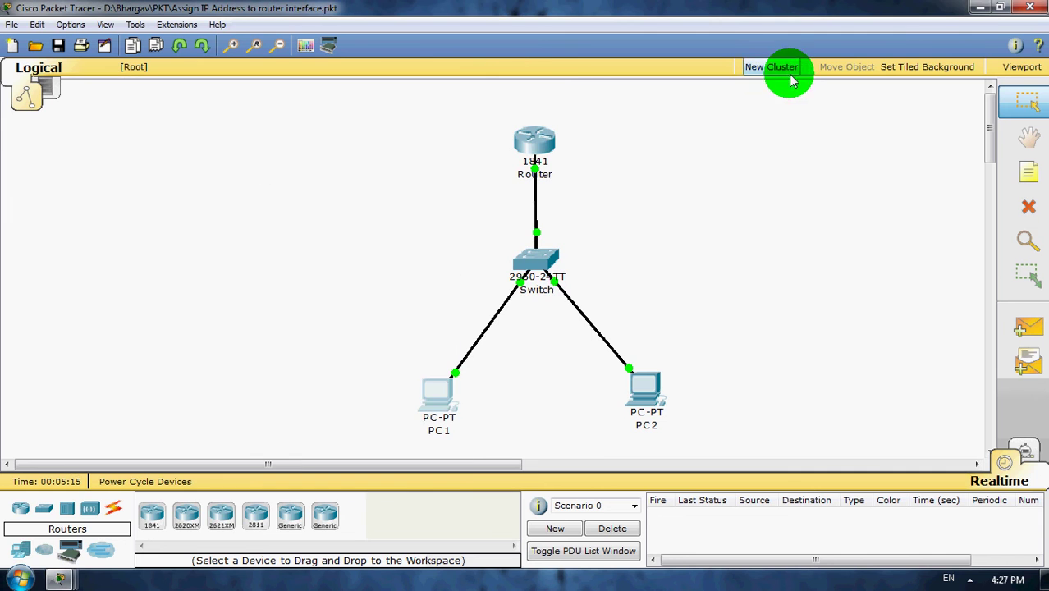
pyautogui.click(980, 7)
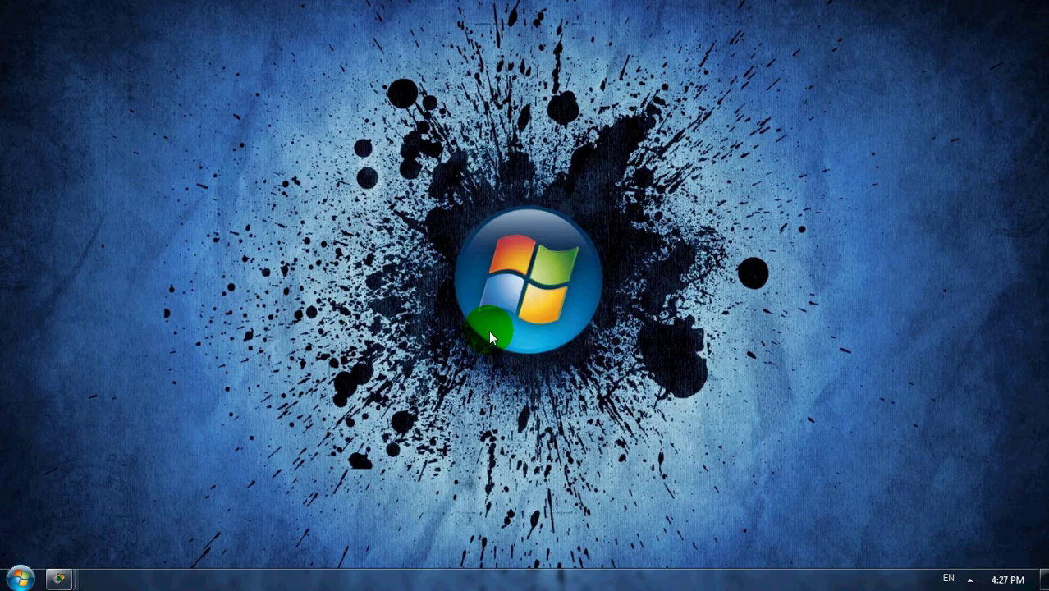